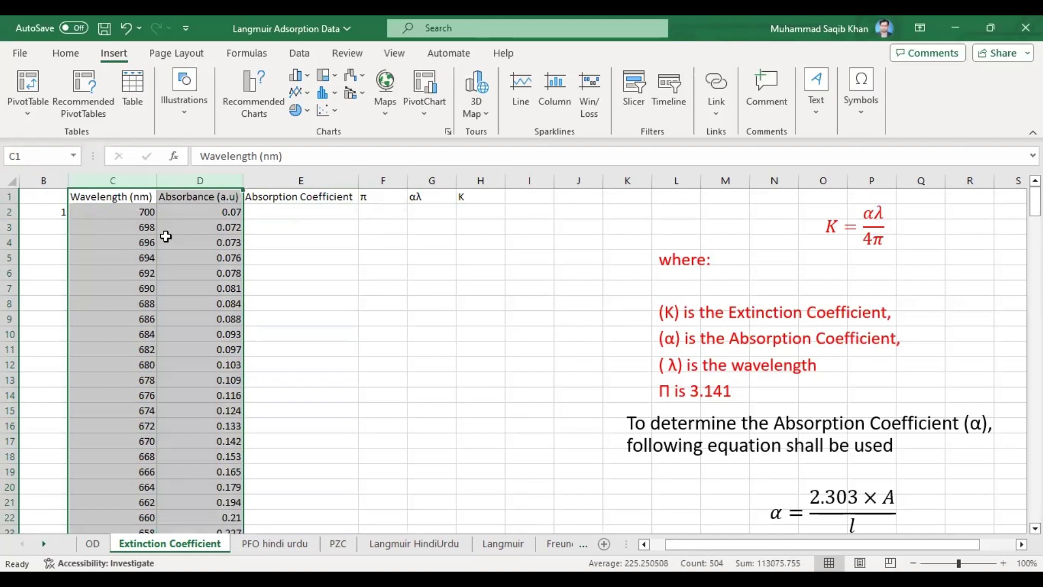
# Step: Move the α = 2.303 × A / l explanation box up beside the K formula notes
pyautogui.click(282, 212)
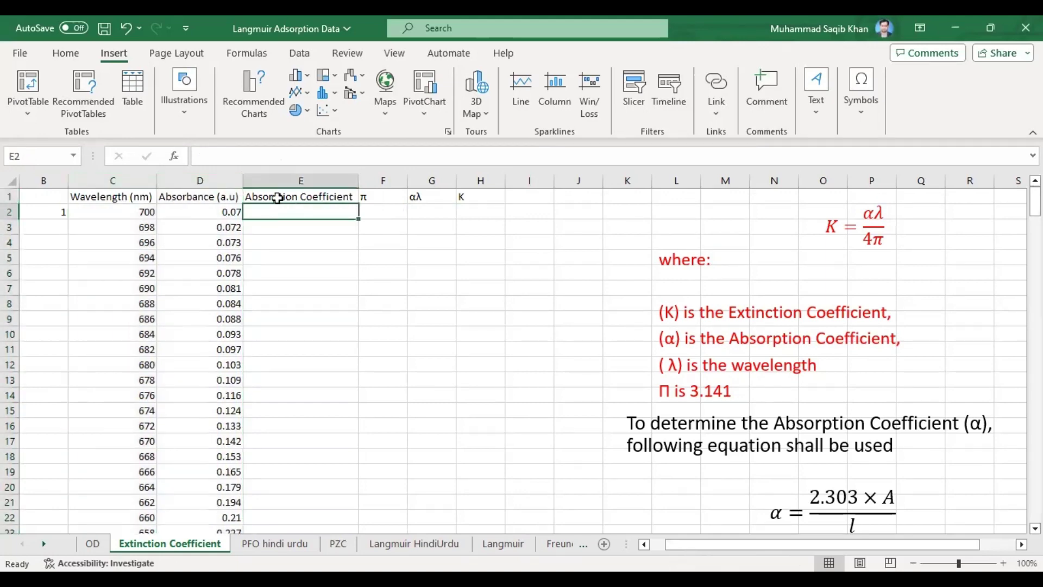
pyautogui.click(762, 443)
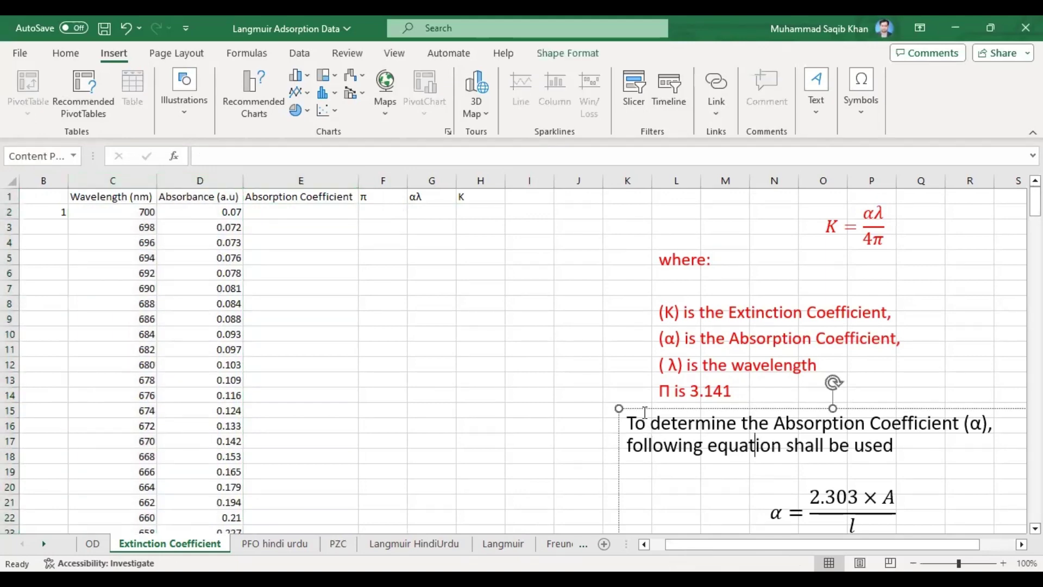
pyautogui.moveTo(645, 411); pyautogui.dragTo(612, 359)
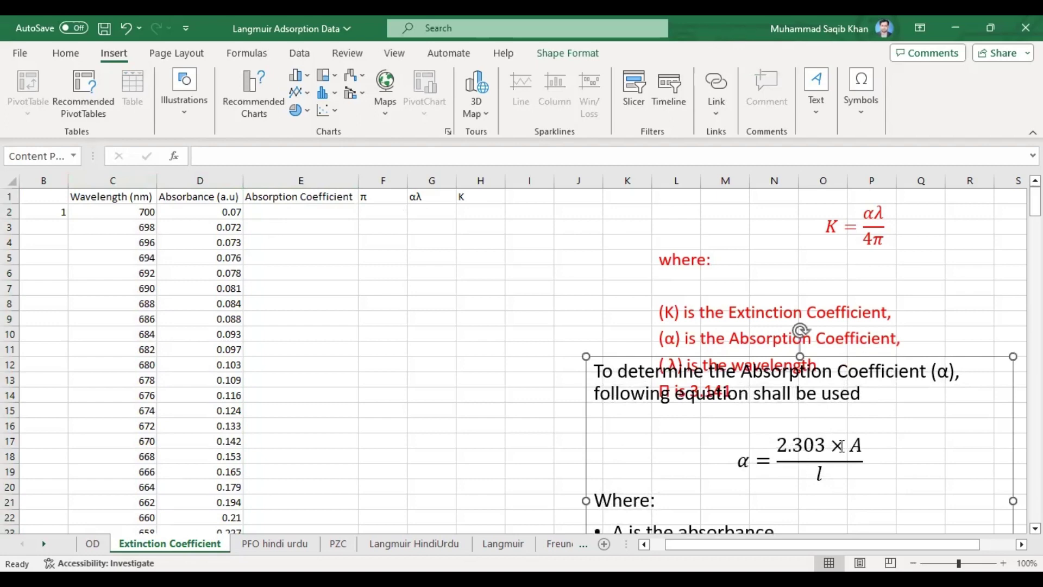
pyautogui.click(816, 478)
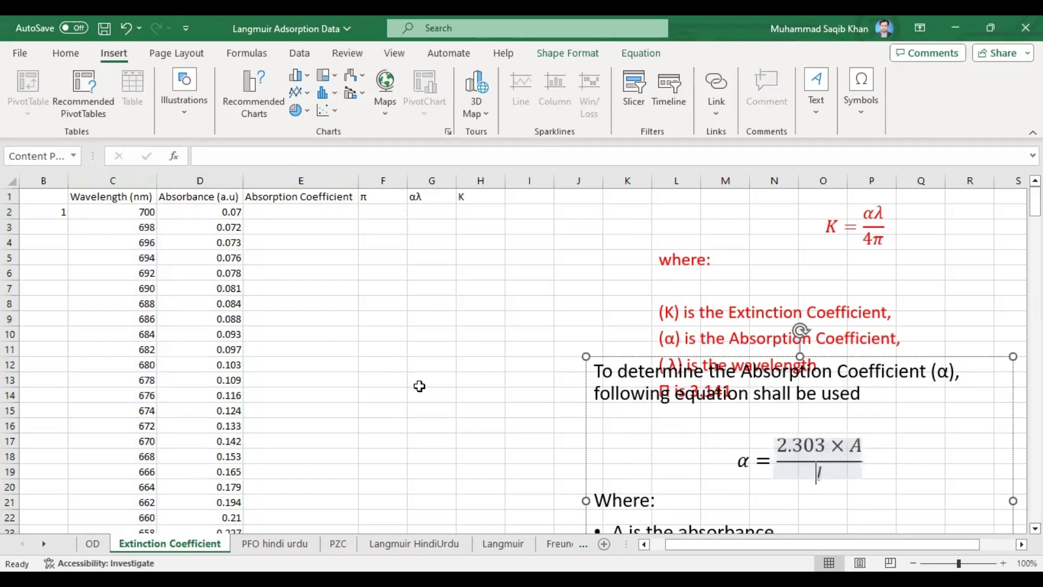
# Step: Enter =2.303*D2/1 in E2 and fill it down column E, starting at 0.16121
pyautogui.click(283, 213)
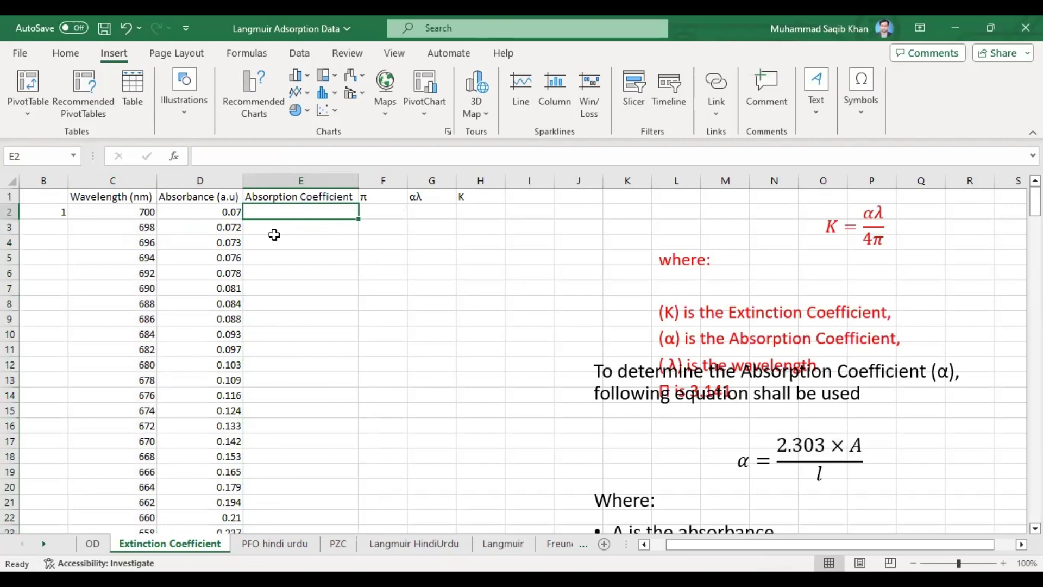
pyautogui.write('=2.303*')
pyautogui.click(209, 213)
pyautogui.write('/1')
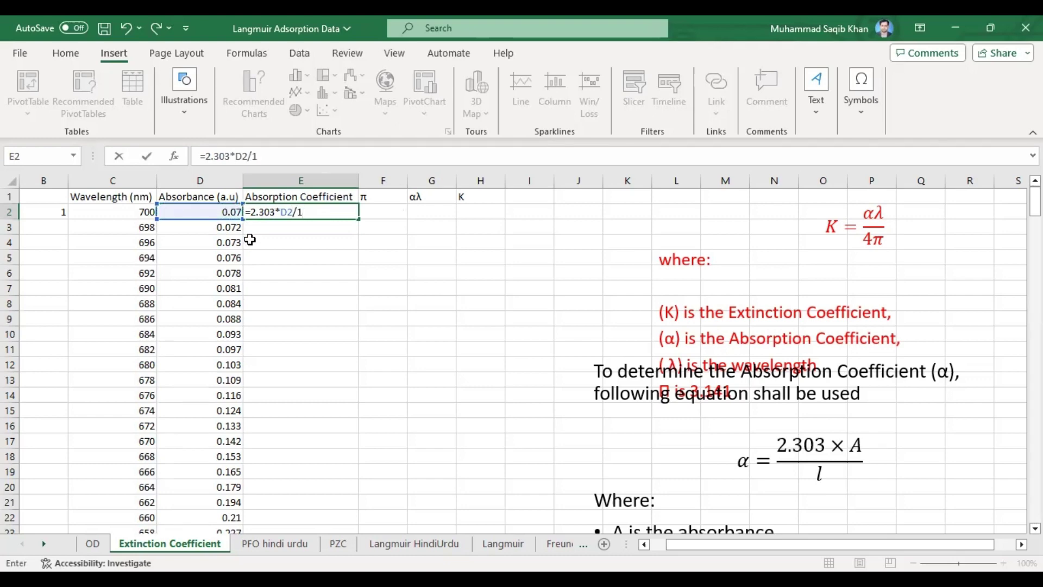
pyautogui.press('Return')
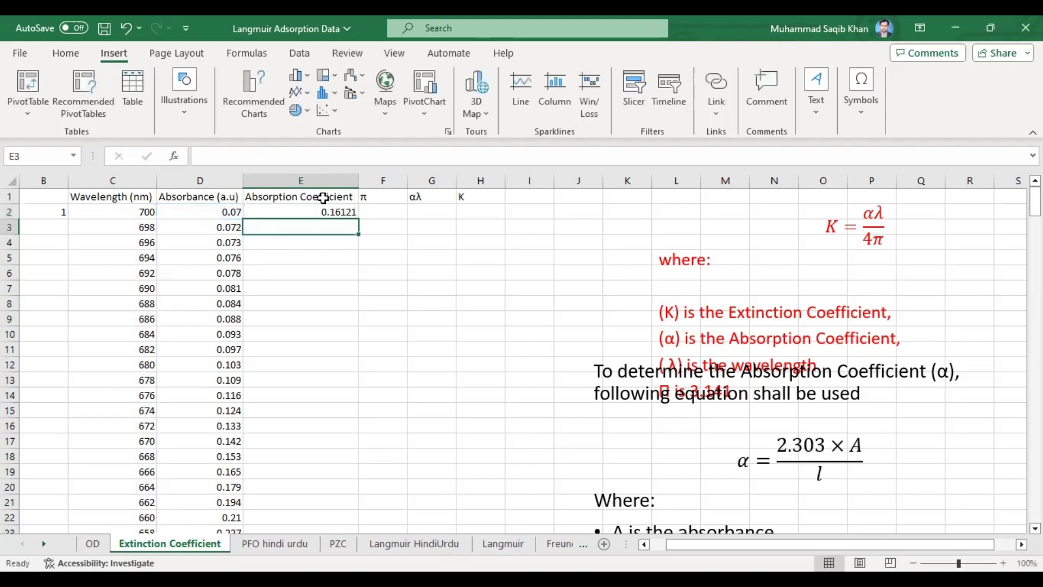
pyautogui.click(348, 213)
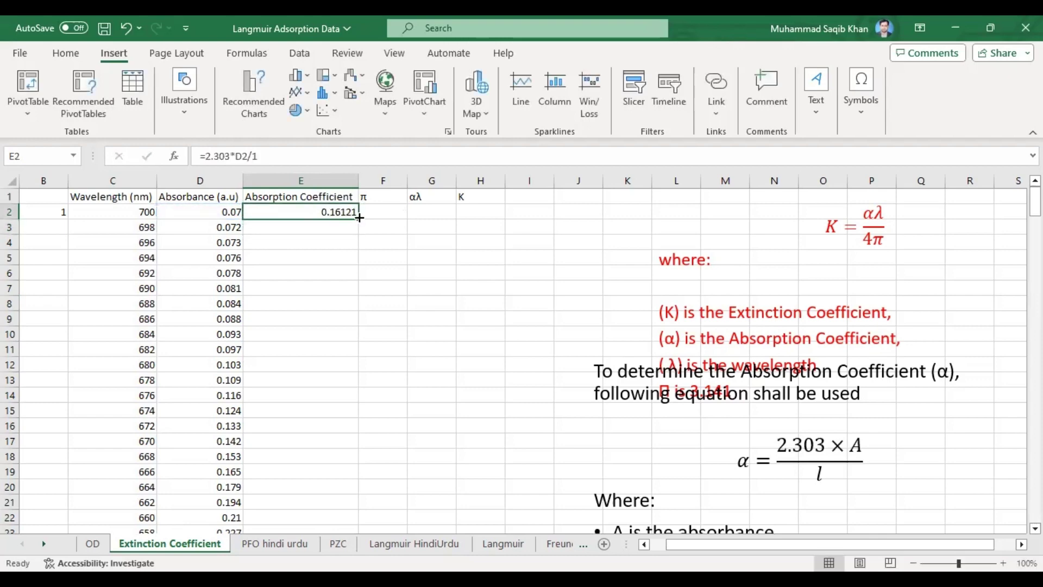
pyautogui.doubleClick(358, 218)
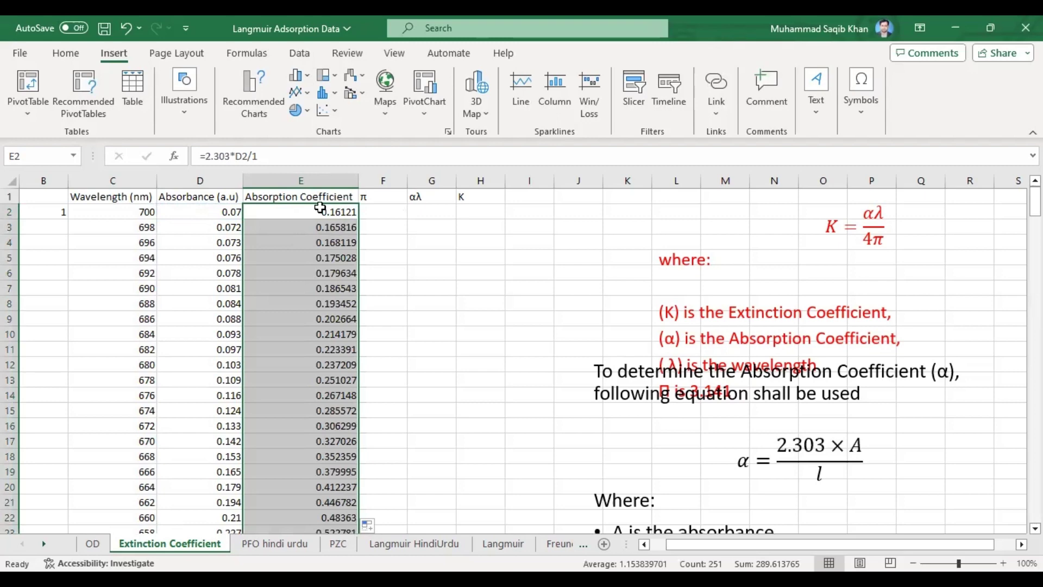
pyautogui.click(324, 215)
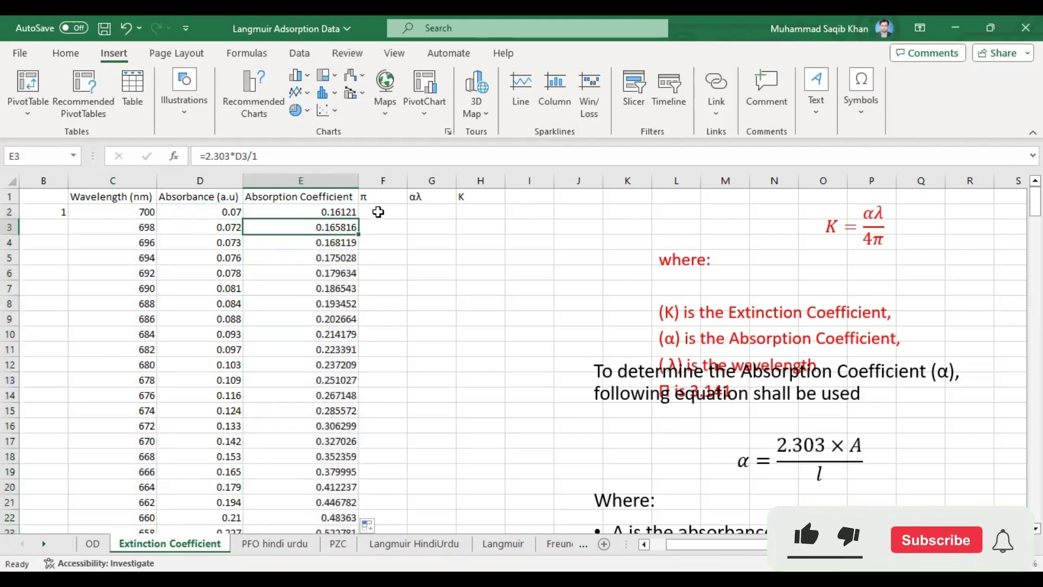
# Step: Enter 3.141 as the π value in F2
pyautogui.click(379, 212)
pyautogui.write('3.2')
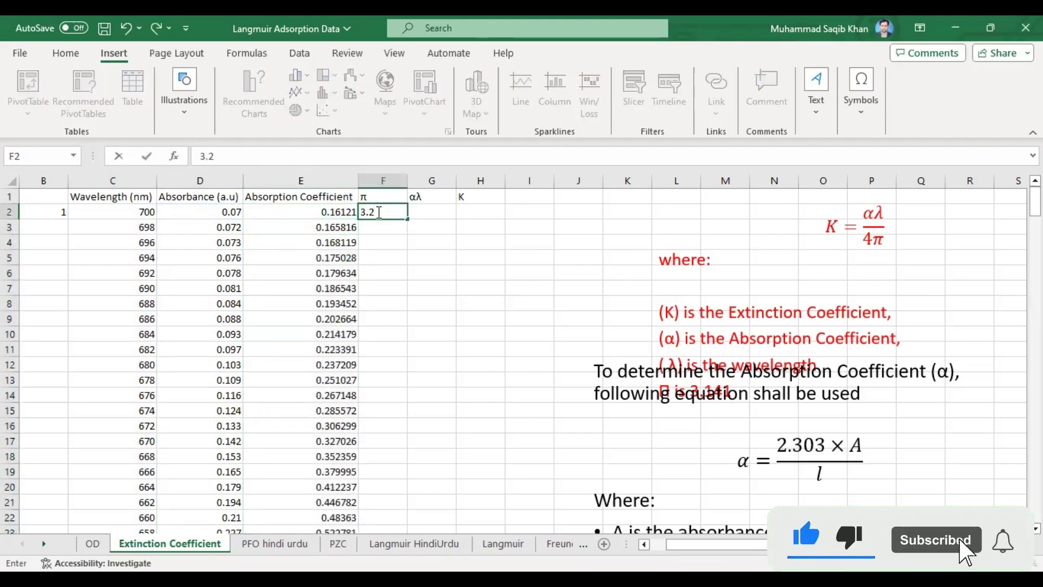
pyautogui.press('BackSpace')
pyautogui.write('141')
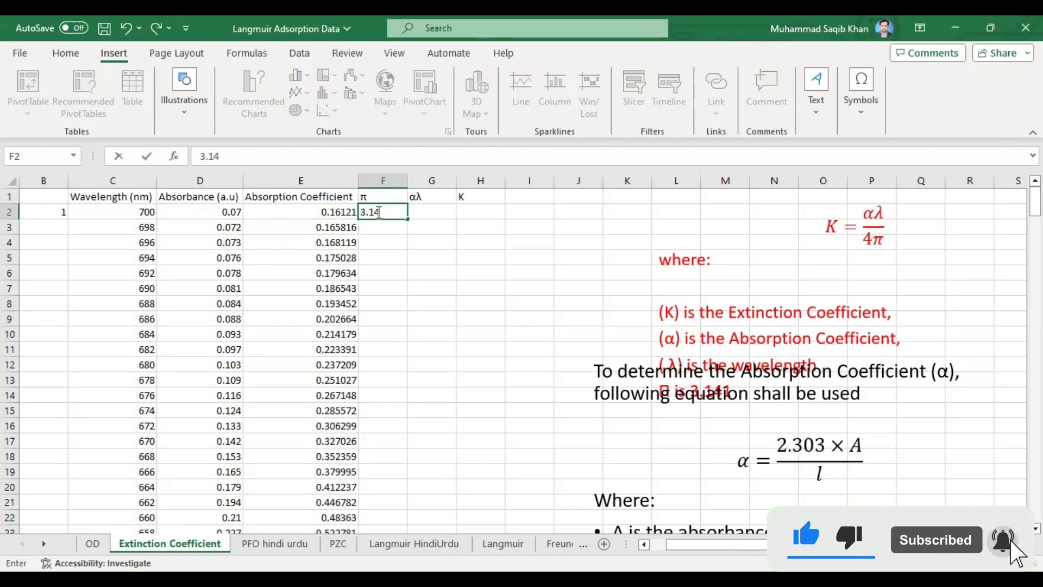
pyautogui.click(380, 240)
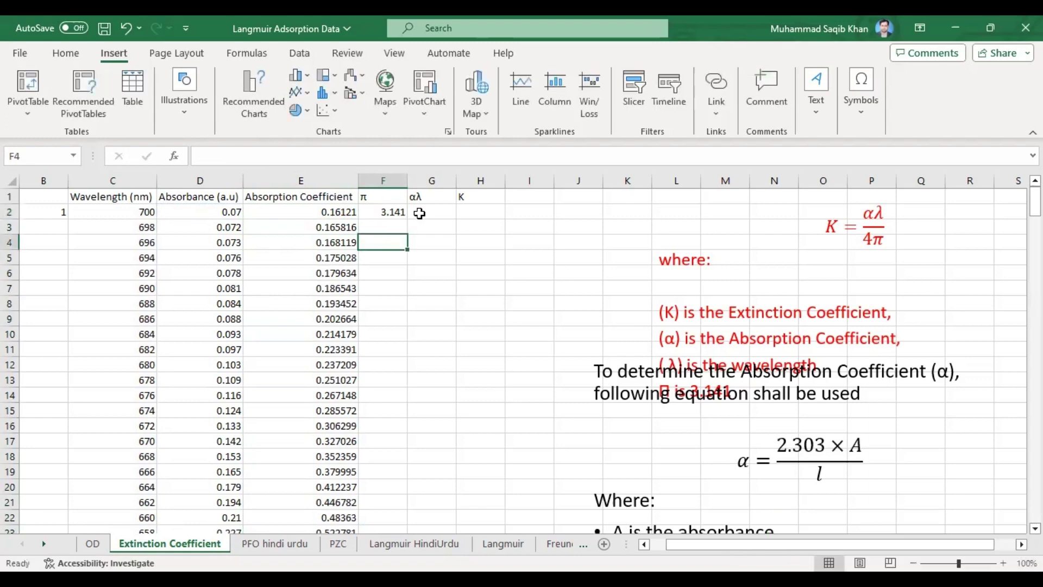
# Step: Enter =E2*C2 in G2 and fill the αλ column down, starting at 112.847
pyautogui.click(421, 212)
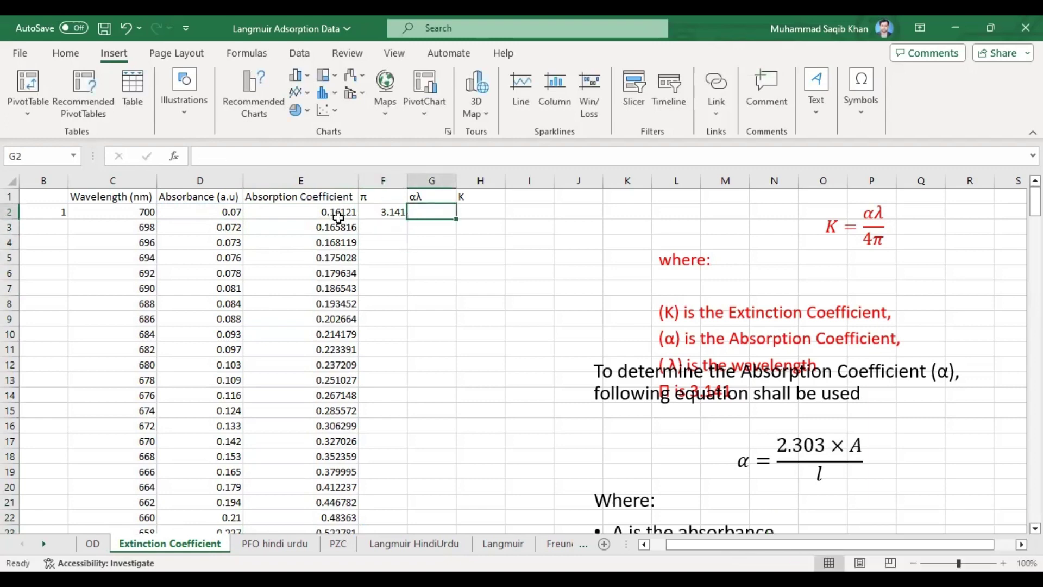
pyautogui.write('=')
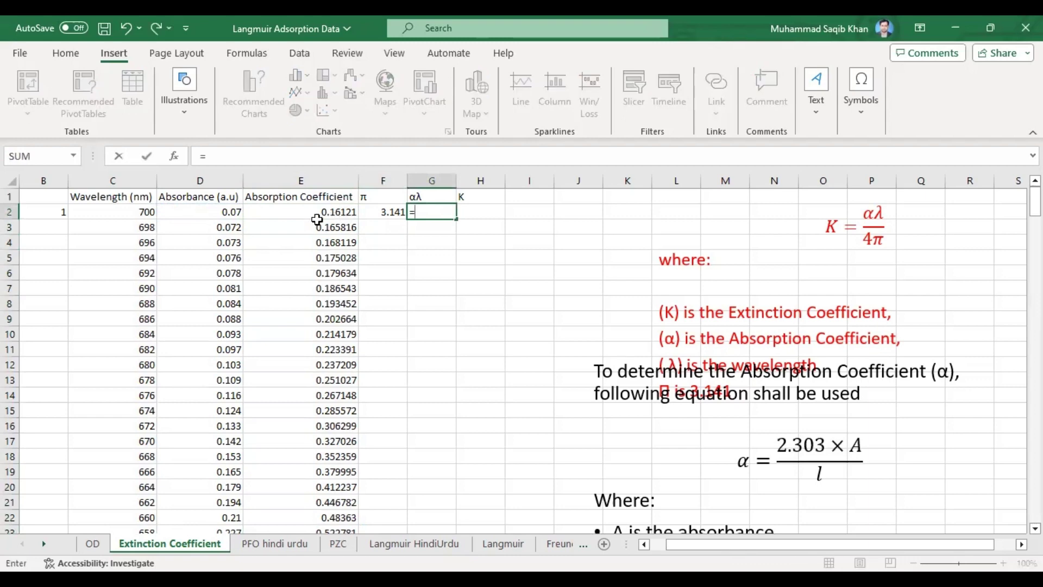
pyautogui.click(312, 213)
pyautogui.write('*')
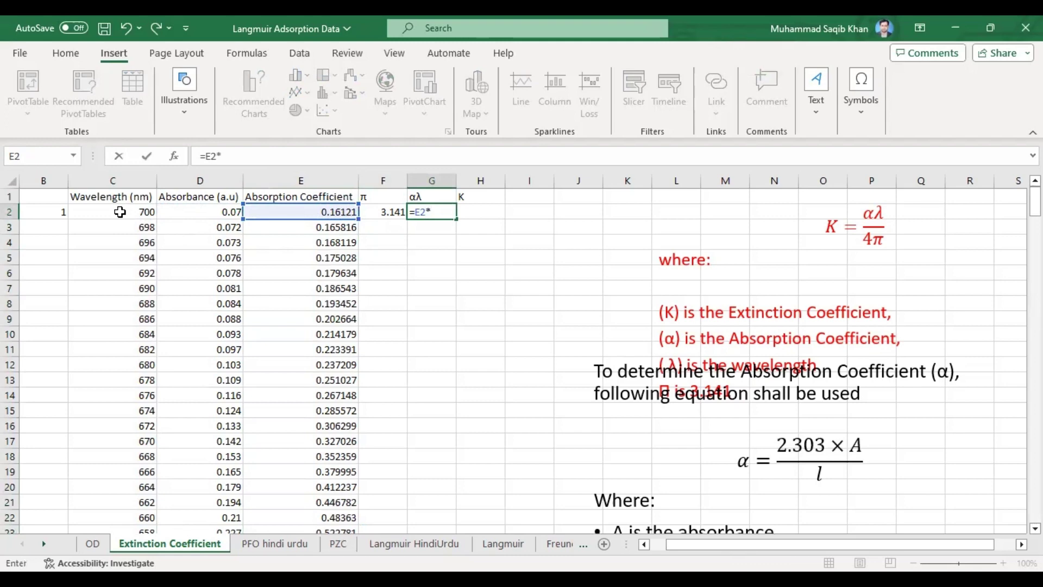
pyautogui.click(120, 211)
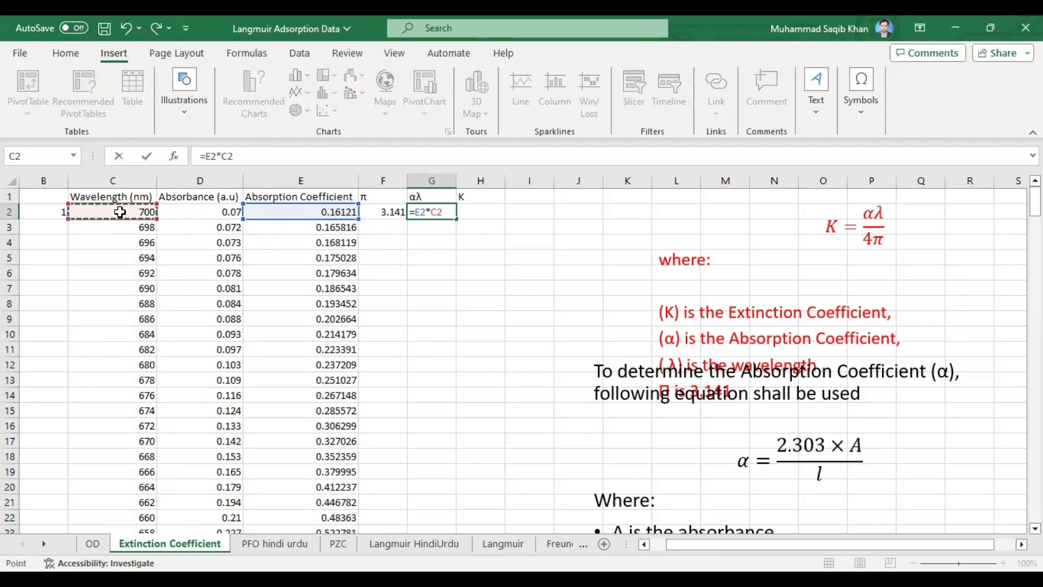
pyautogui.press('Return')
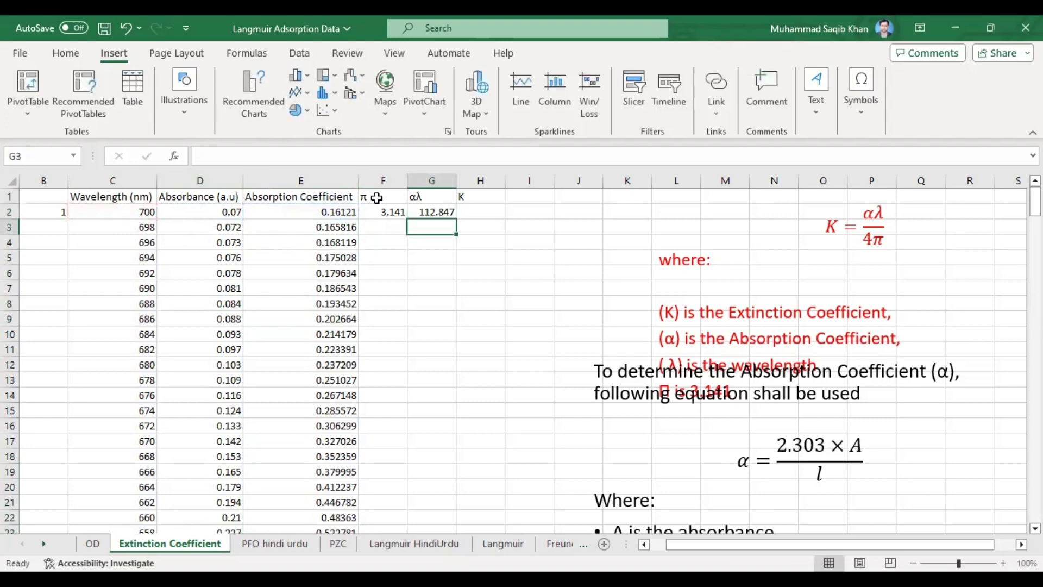
pyautogui.click(438, 211)
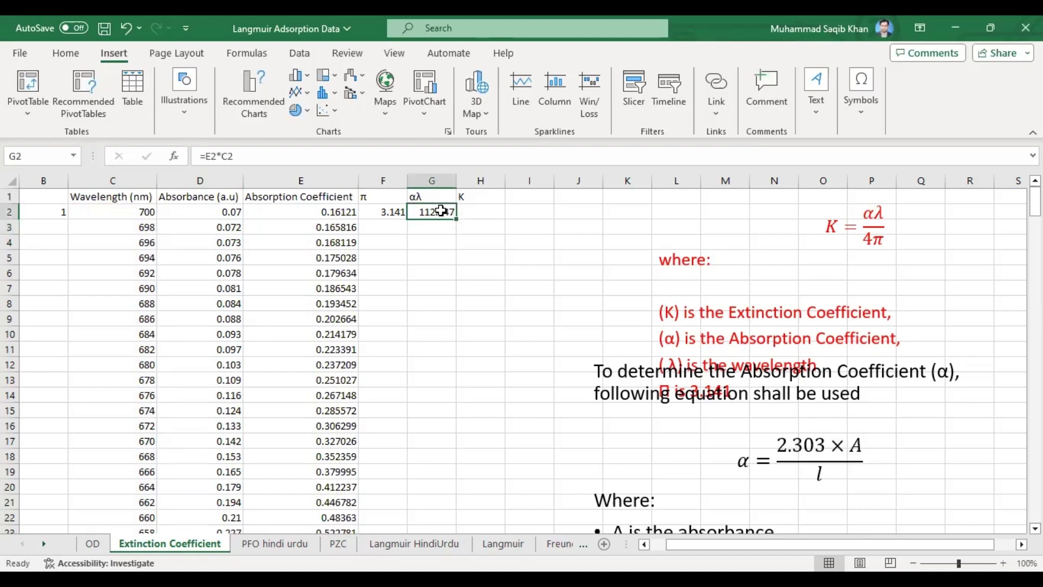
pyautogui.doubleClick(456, 219)
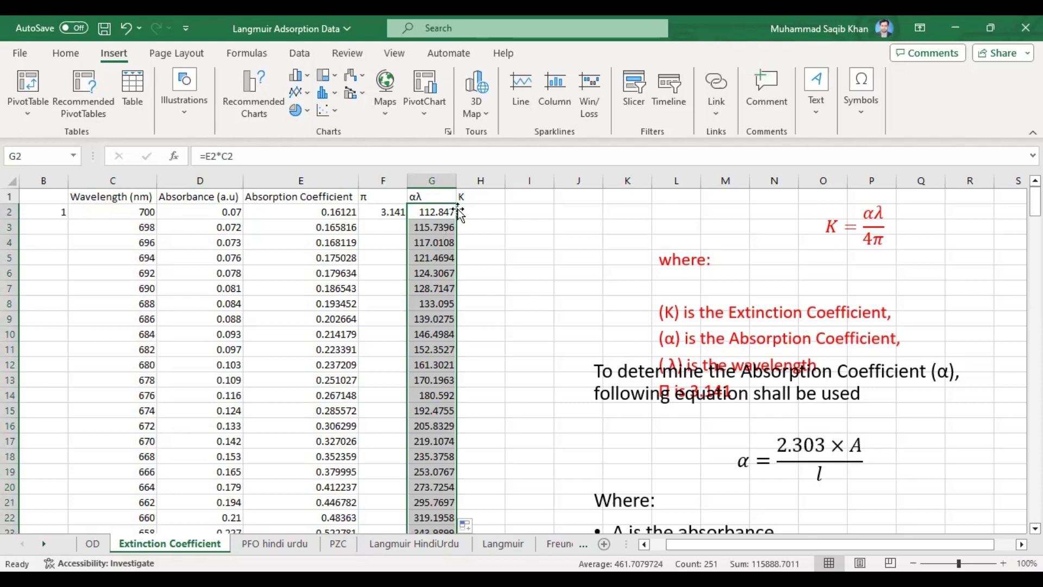
pyautogui.click(476, 211)
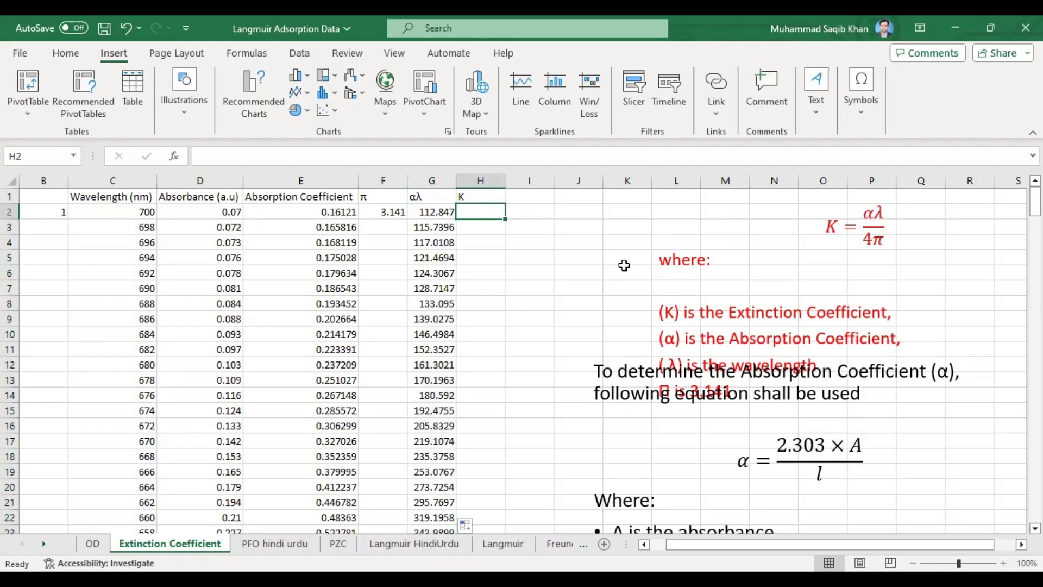
# Step: Enter the K formula =G2/(4*$F$2) in H2, locking the π reference
pyautogui.write('=')
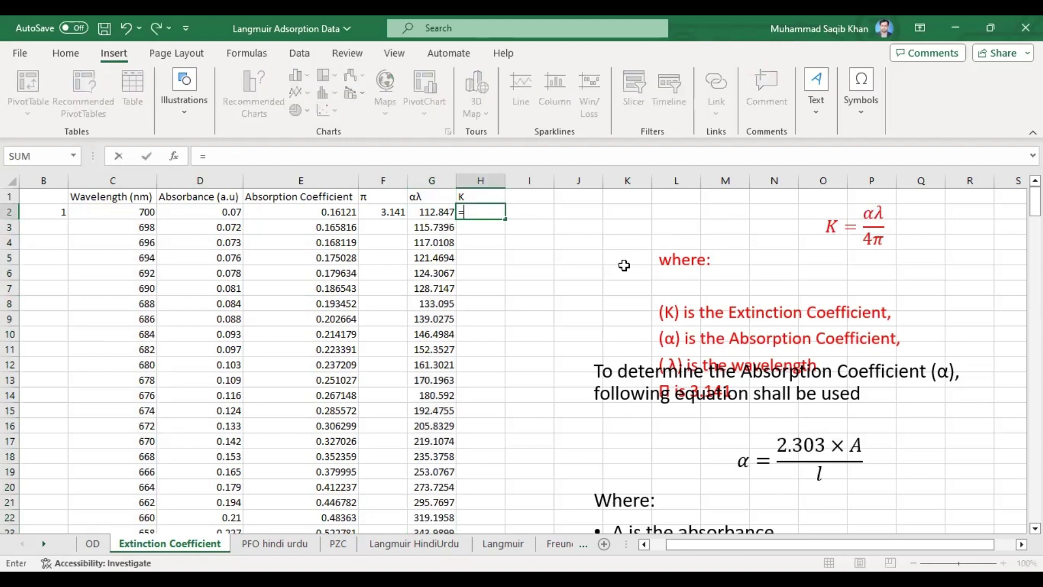
pyautogui.click(429, 213)
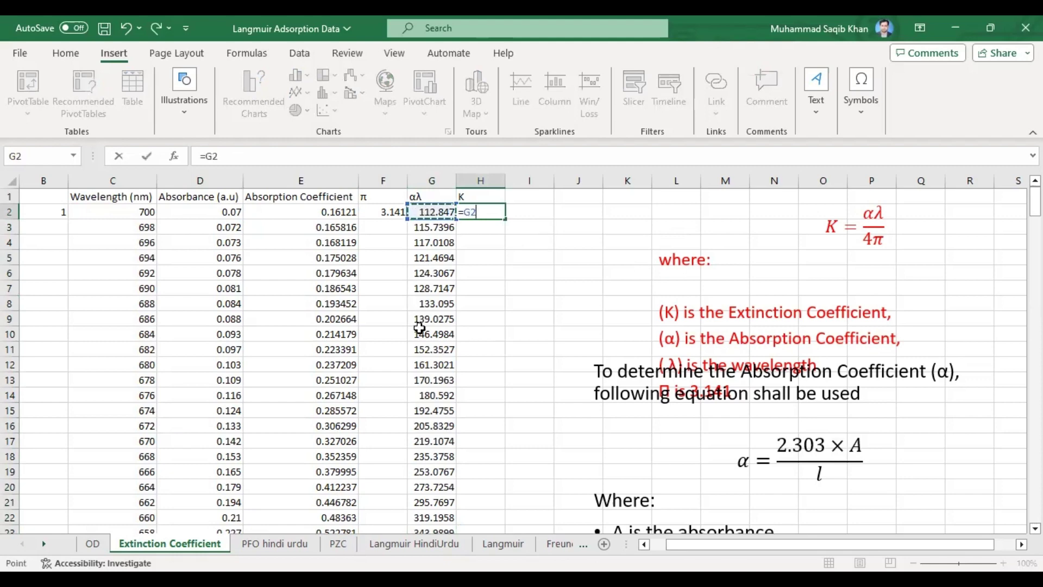
pyautogui.write('/(4*')
pyautogui.click(392, 212)
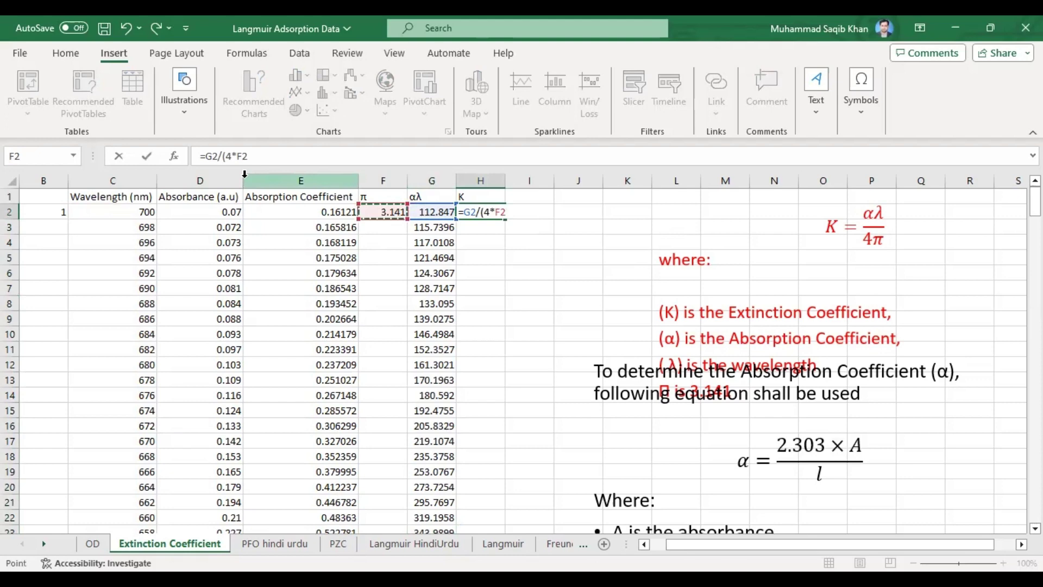
pyautogui.click(238, 157)
pyautogui.write('$')
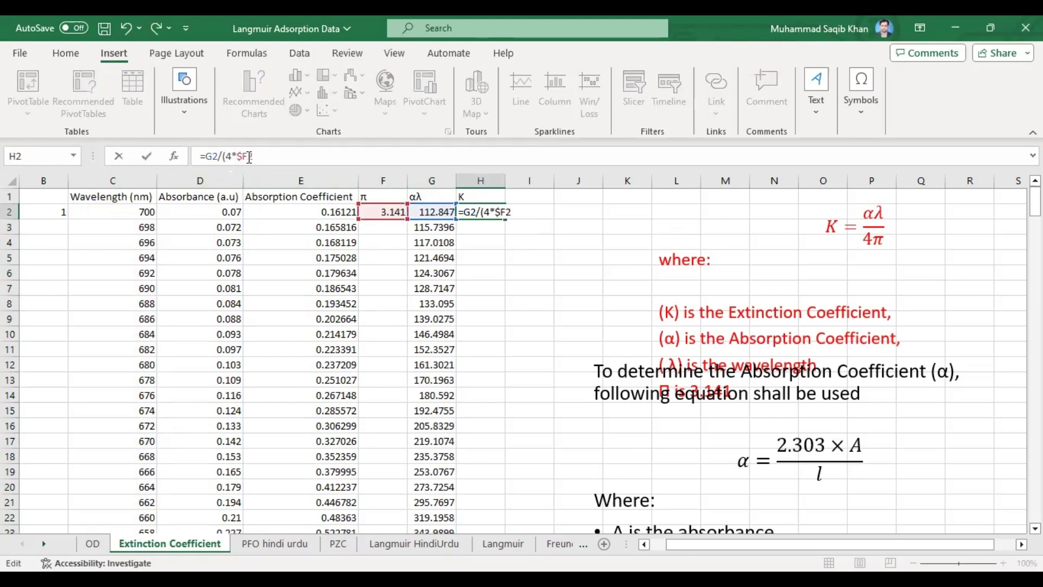
pyautogui.press('Right')
pyautogui.write('$')
pyautogui.press('Return')
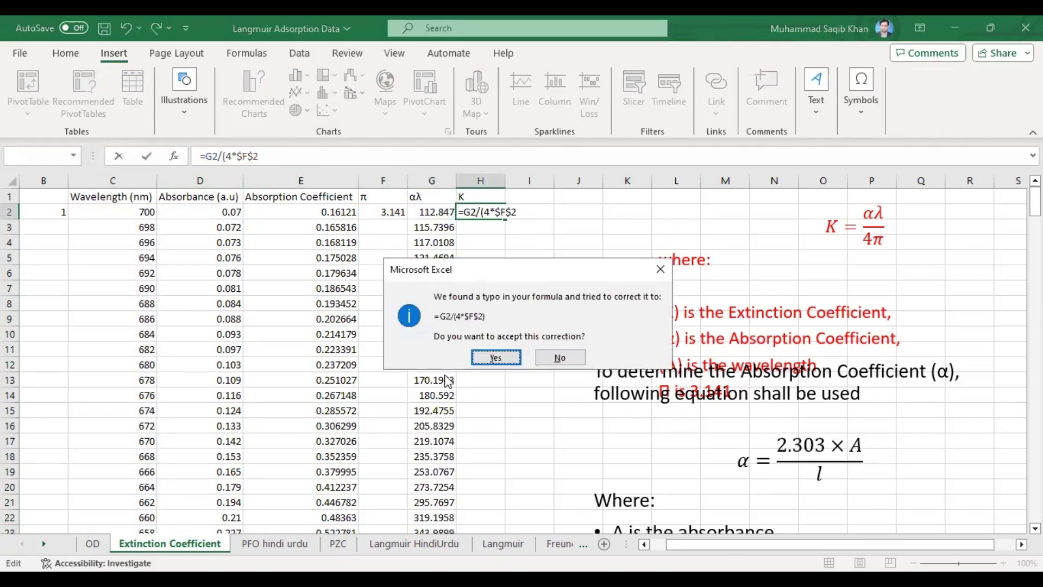
pyautogui.click(496, 357)
# Step: Fill the K formula down column H and select the wavelength through K columns
pyautogui.click(490, 213)
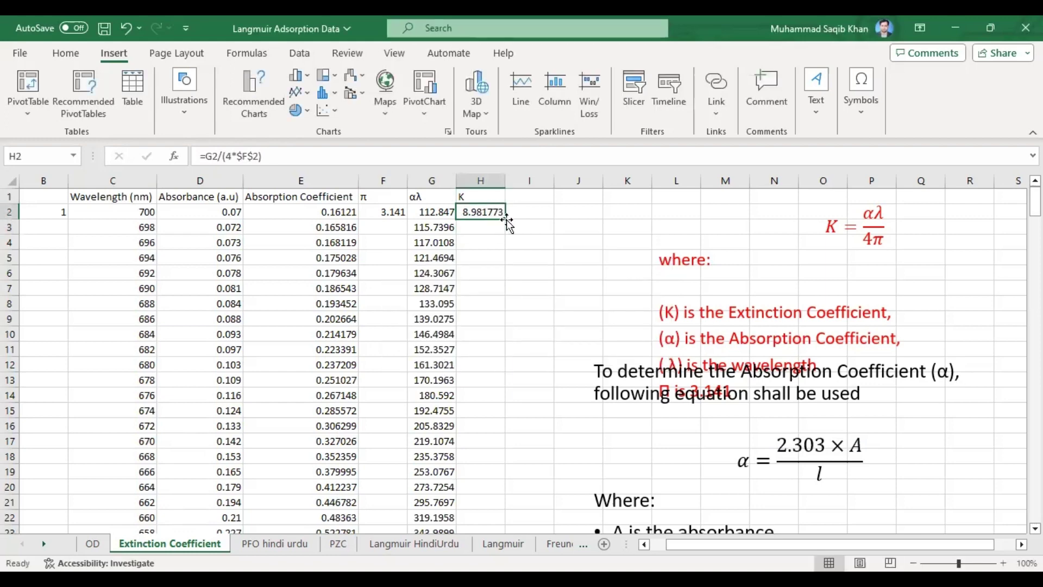
pyautogui.doubleClick(507, 221)
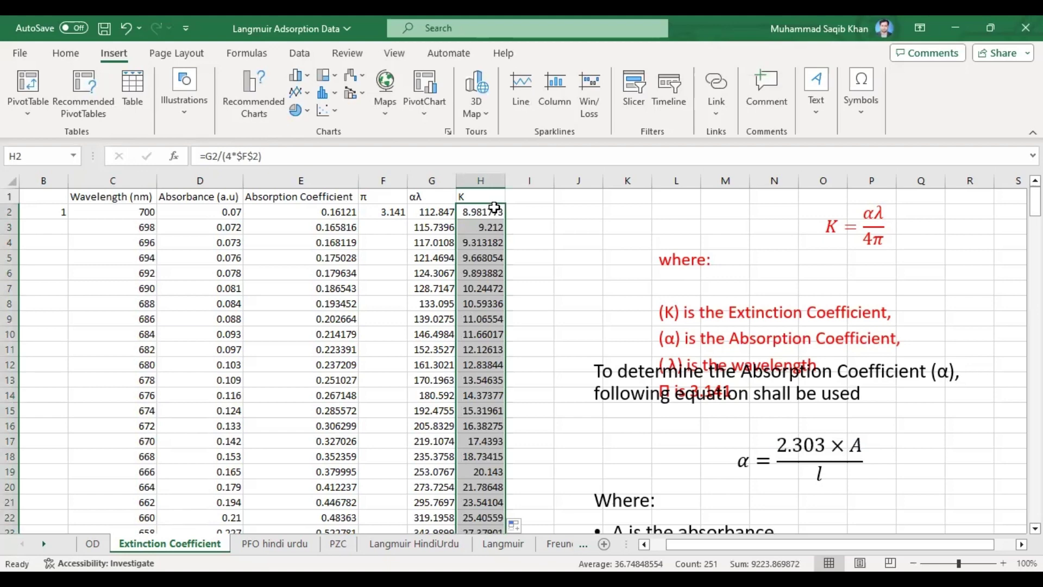
pyautogui.click(481, 180)
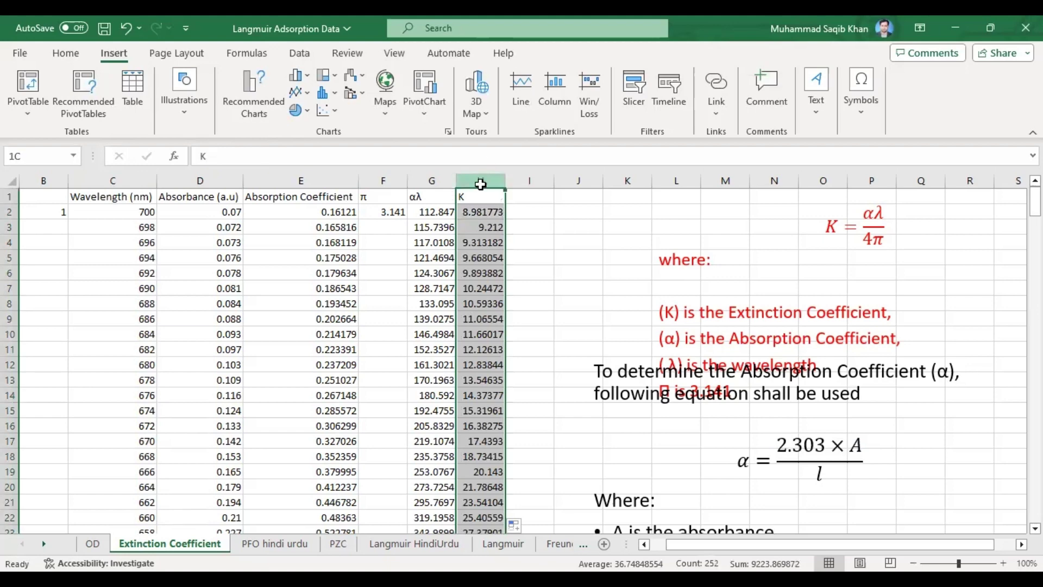
pyautogui.keyDown('shift'); pyautogui.click(134, 177); pyautogui.keyUp('shift')
# Step: Copy the Excel columns into OriginPro's Book1 and delete the unneeded columns B–E
pyautogui.hotkey('ctrl', 'c')
pyautogui.hotkey('alt', 'Tab')
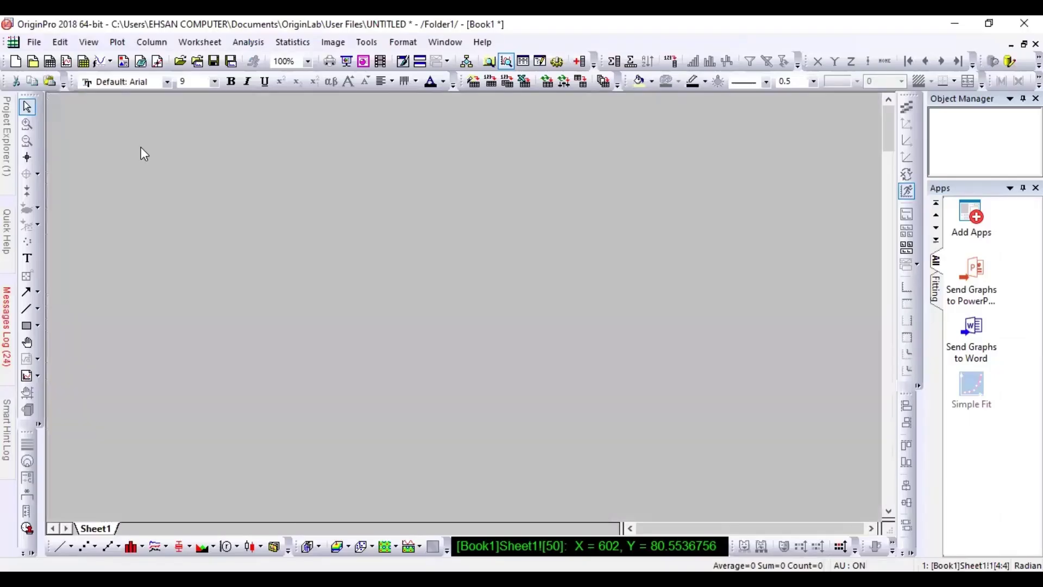
pyautogui.click(140, 153)
pyautogui.hotkey('ctrl', 'v')
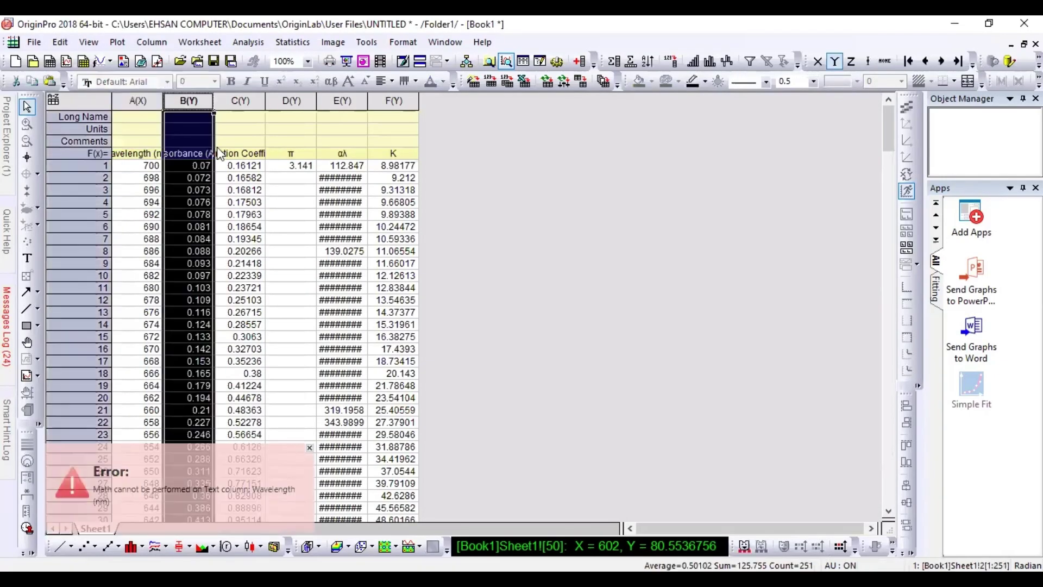
pyautogui.hotkey('shift', 'Right')
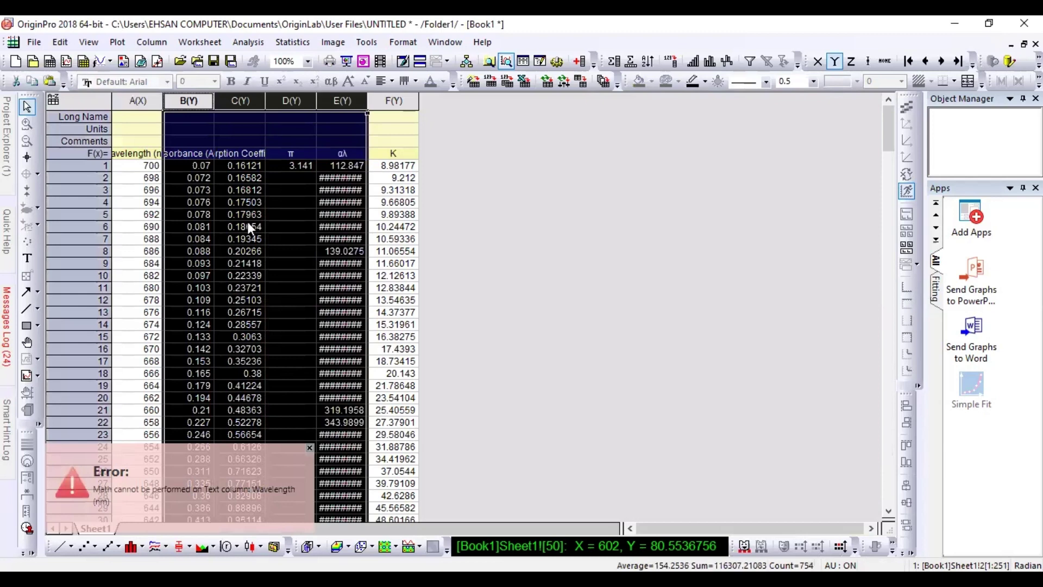
pyautogui.rightClick(248, 222)
pyautogui.click(299, 295)
# Step: Clear the F(x) row and set the long names Wavelength (nm) and K
pyautogui.click(186, 154)
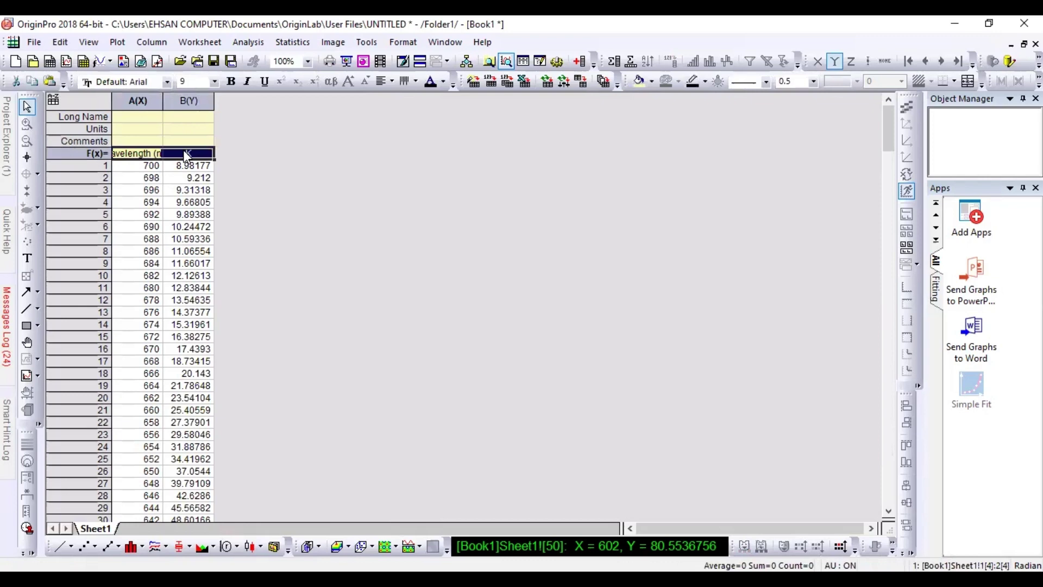
pyautogui.press('Delete')
pyautogui.press('Up')
pyautogui.press('Up')
pyautogui.press('Up')
pyautogui.press('Left')
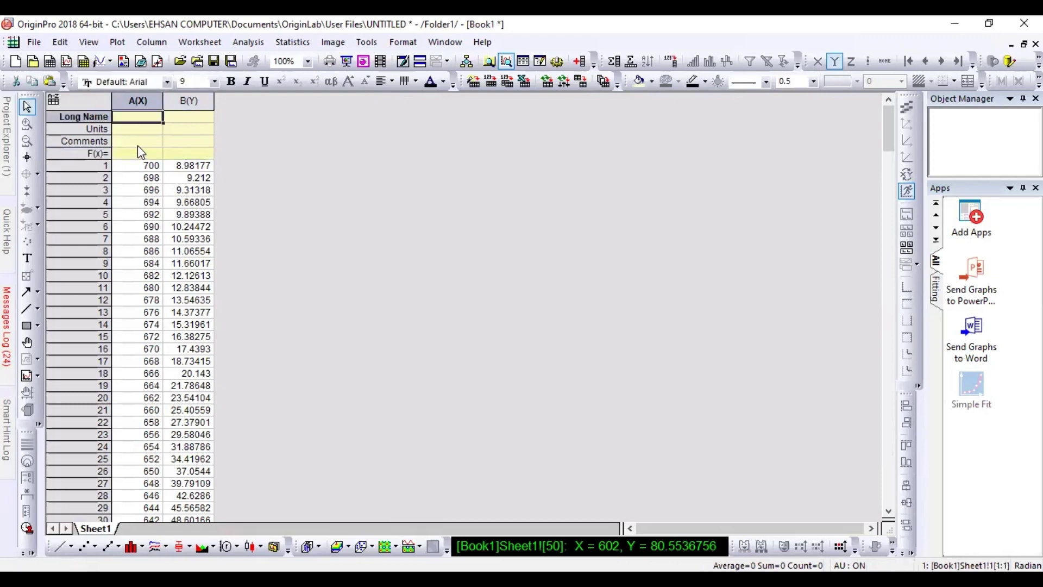
pyautogui.hotkey('ctrl', 'v')
pyautogui.click(177, 203)
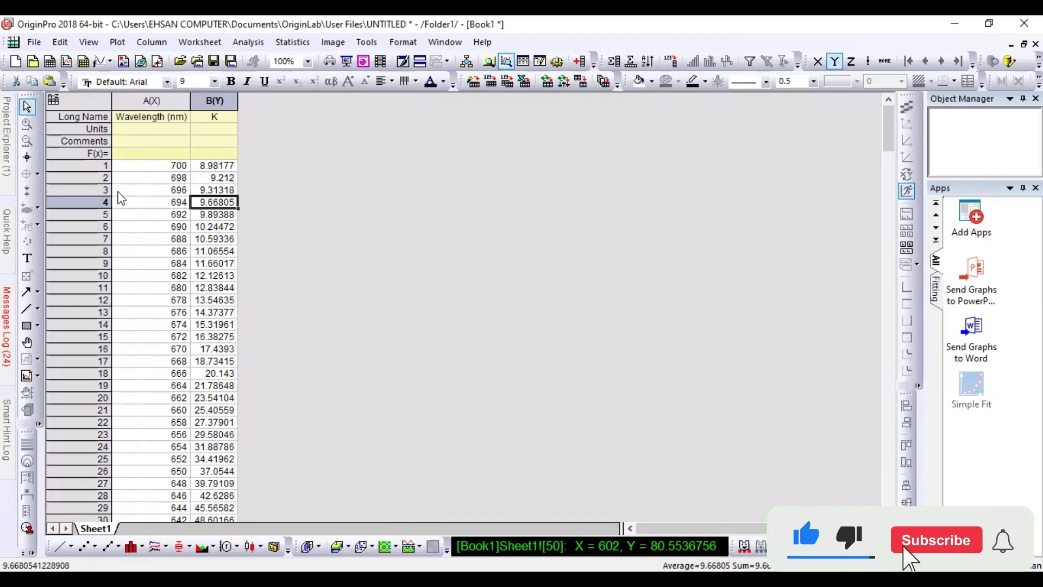
pyautogui.click(62, 546)
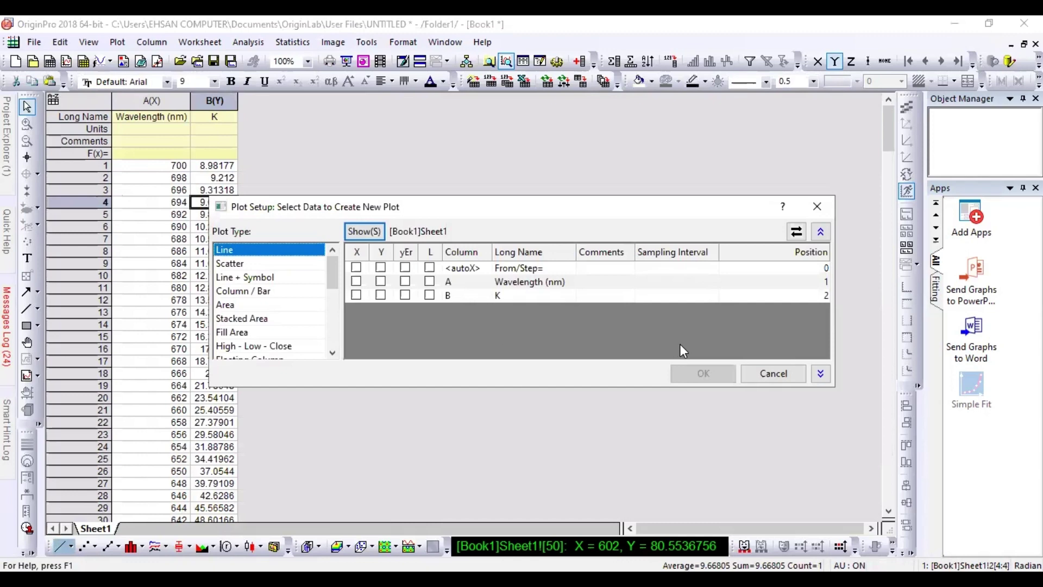
# Step: Select both Book1 columns and plot K against Wavelength (nm) as a line graph
pyautogui.click(778, 374)
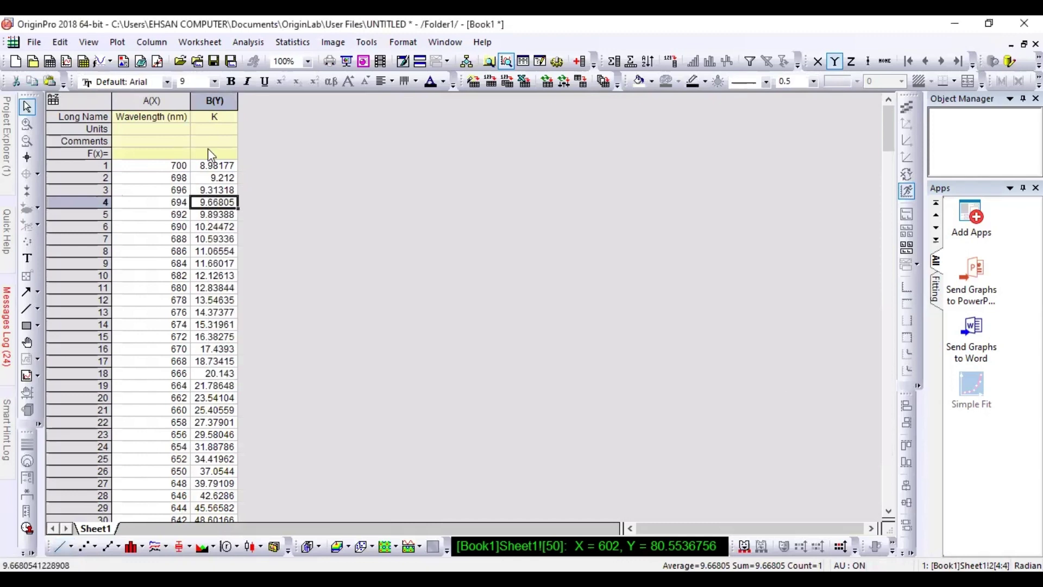
pyautogui.hotkey('ctrl', 'a')
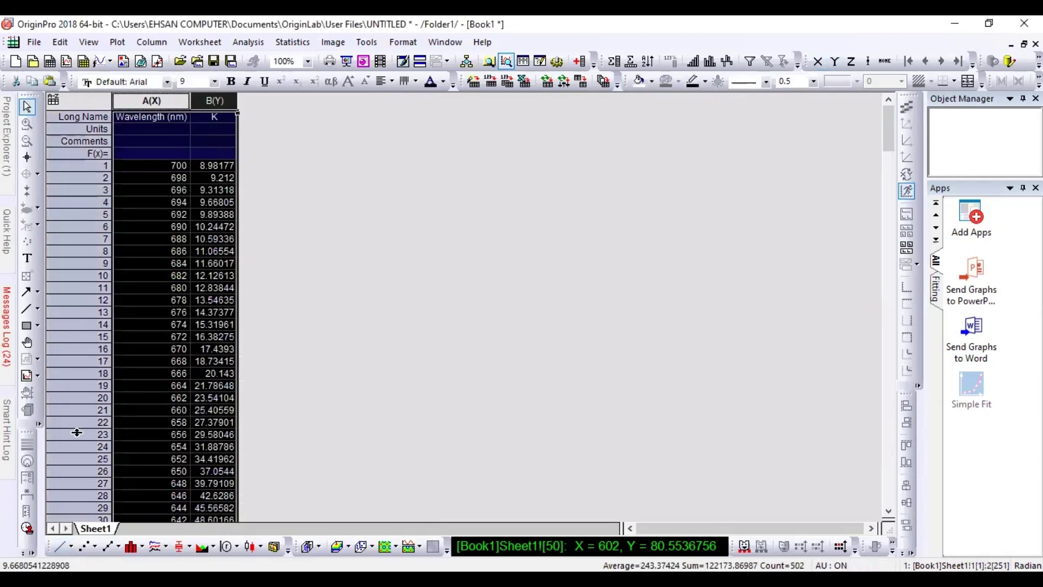
pyautogui.click(60, 546)
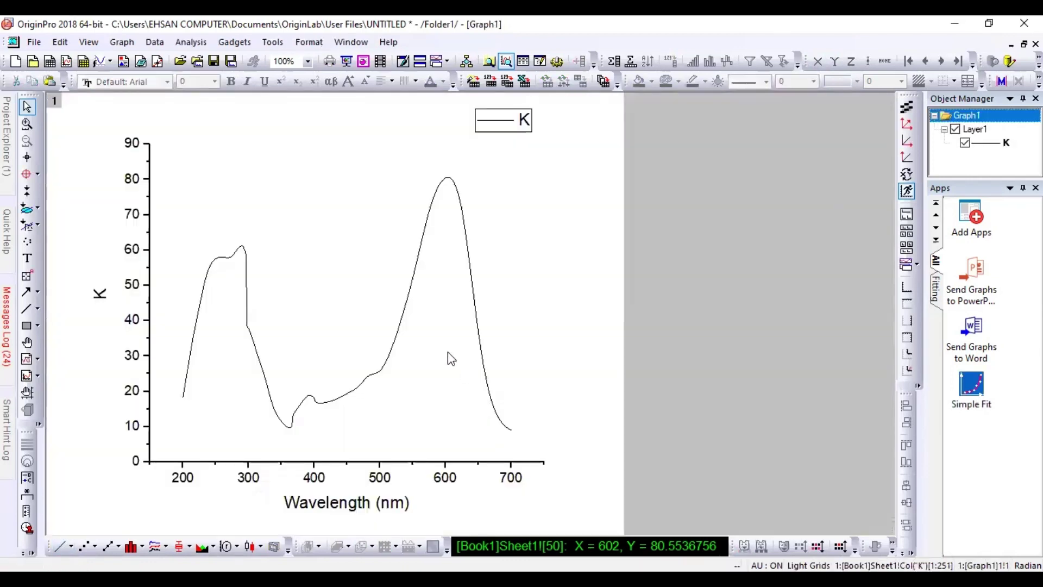
# Step: Set line width 5 for the K curve, the x axis and the y axis
pyautogui.click(288, 427)
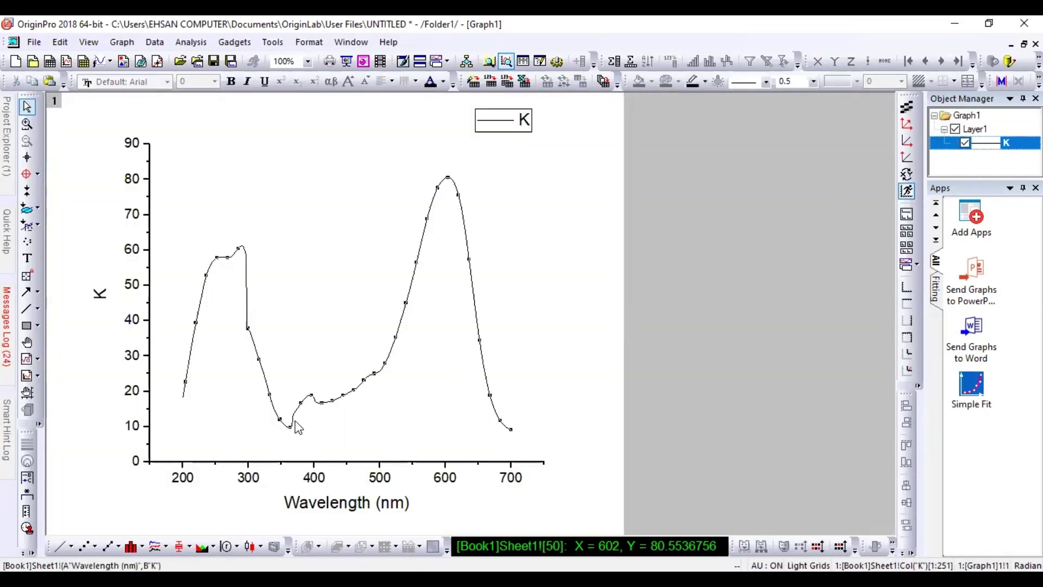
pyautogui.click(812, 82)
pyautogui.click(784, 164)
pyautogui.click(184, 465)
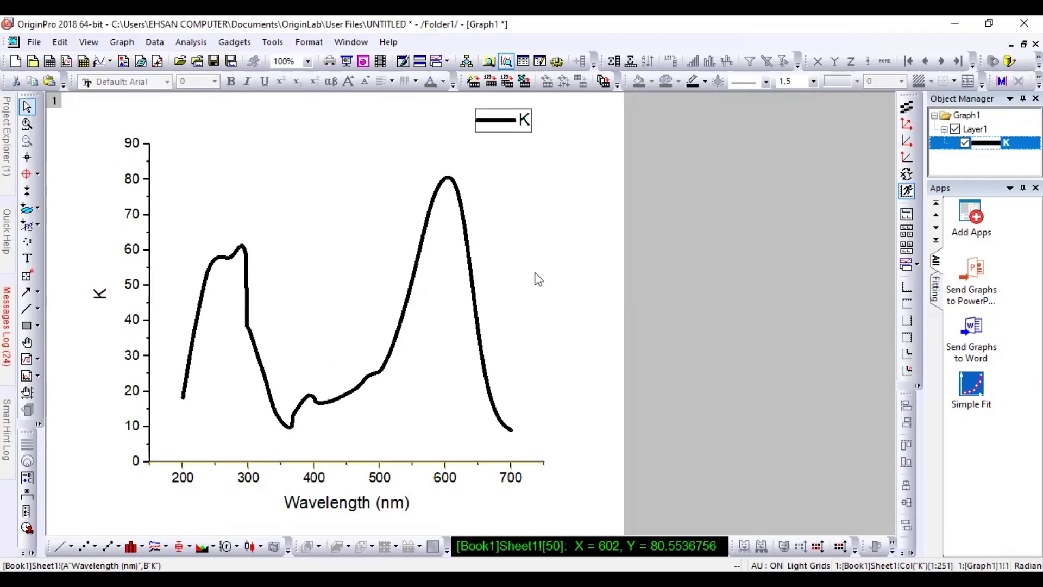
pyautogui.click(812, 83)
pyautogui.click(784, 164)
pyautogui.click(149, 360)
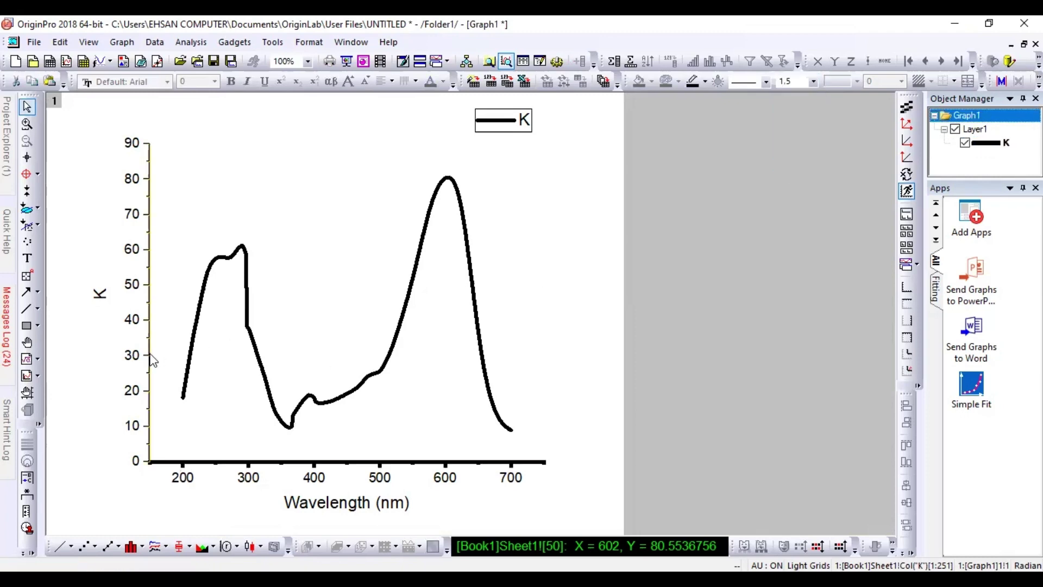
pyautogui.click(813, 83)
pyautogui.click(782, 163)
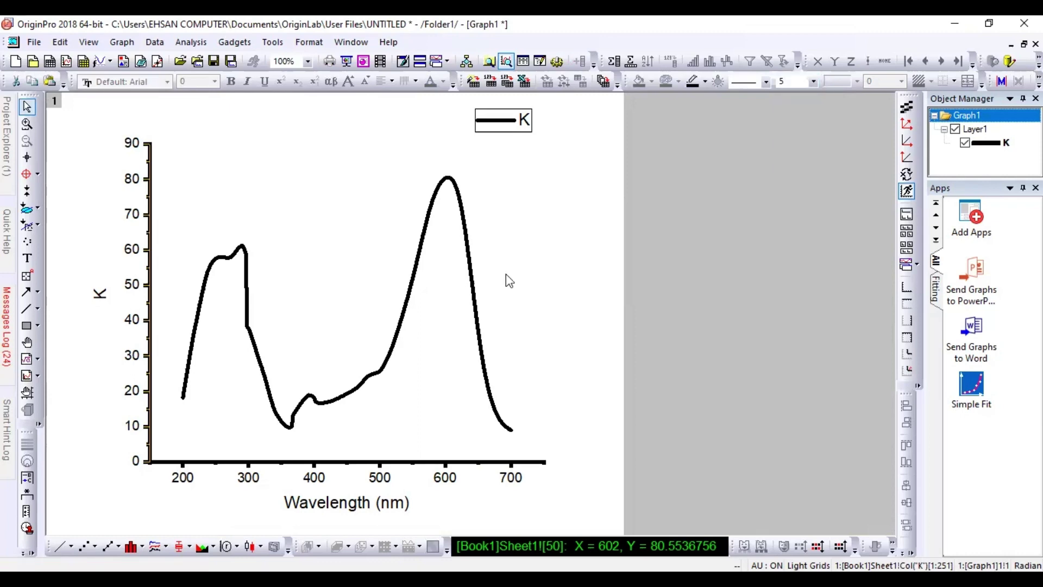
pyautogui.click(559, 289)
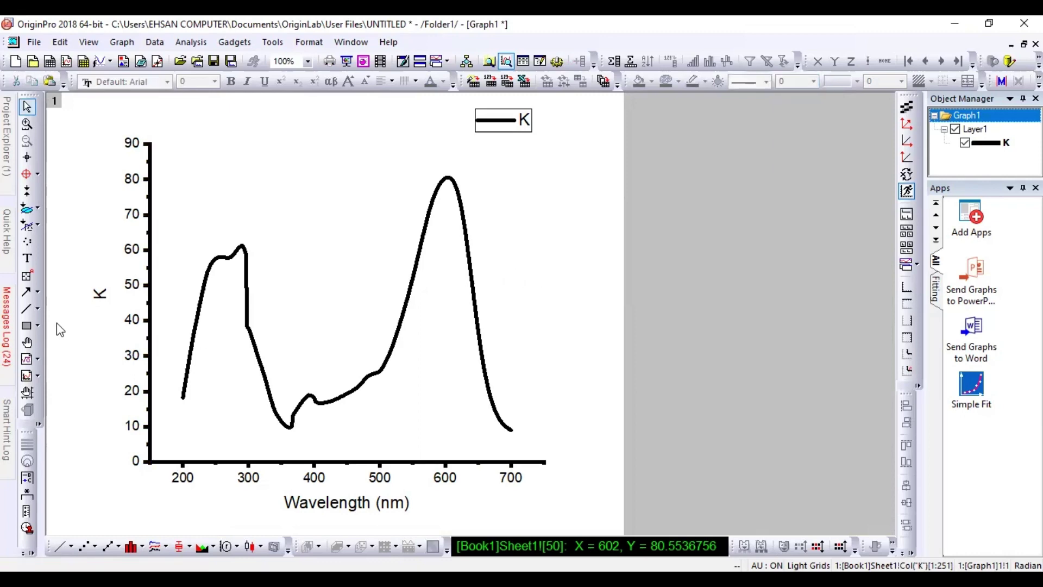
pyautogui.click(96, 300)
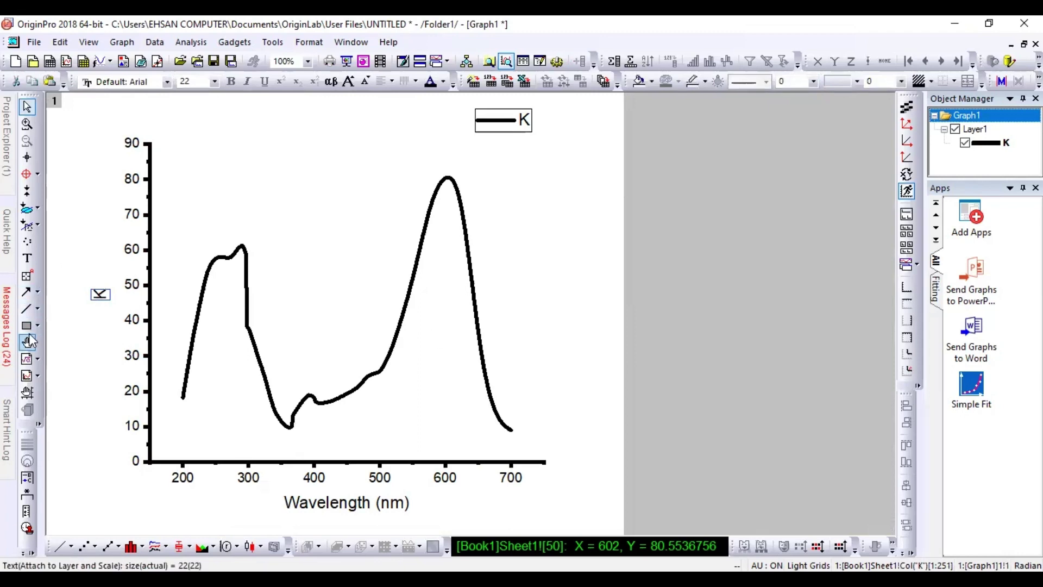
# Step: Read the K curve's peak with the Data Reader: X = 602 nm, Y ≈ 80.55
pyautogui.click(27, 276)
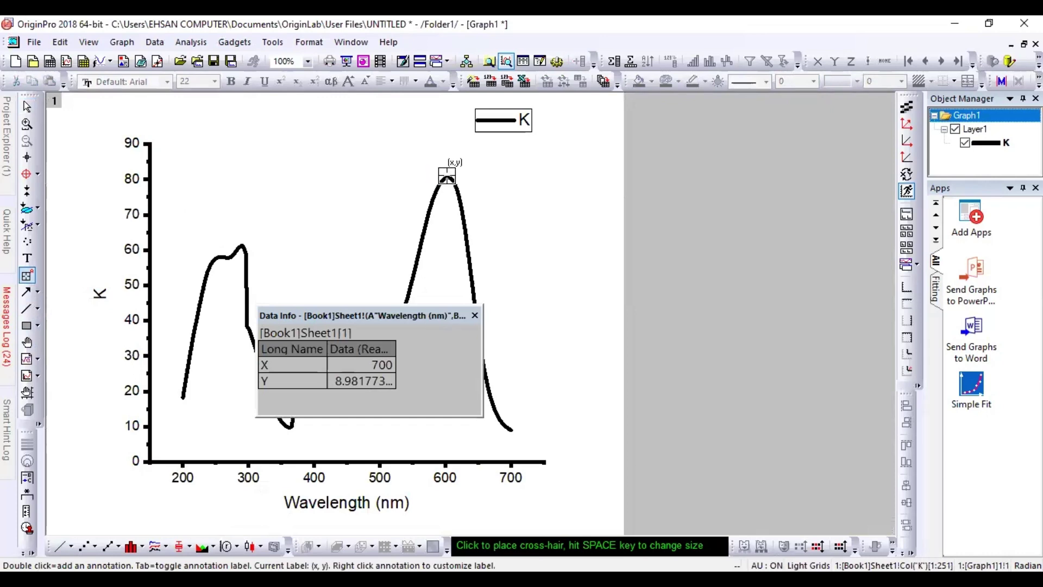
pyautogui.click(446, 177)
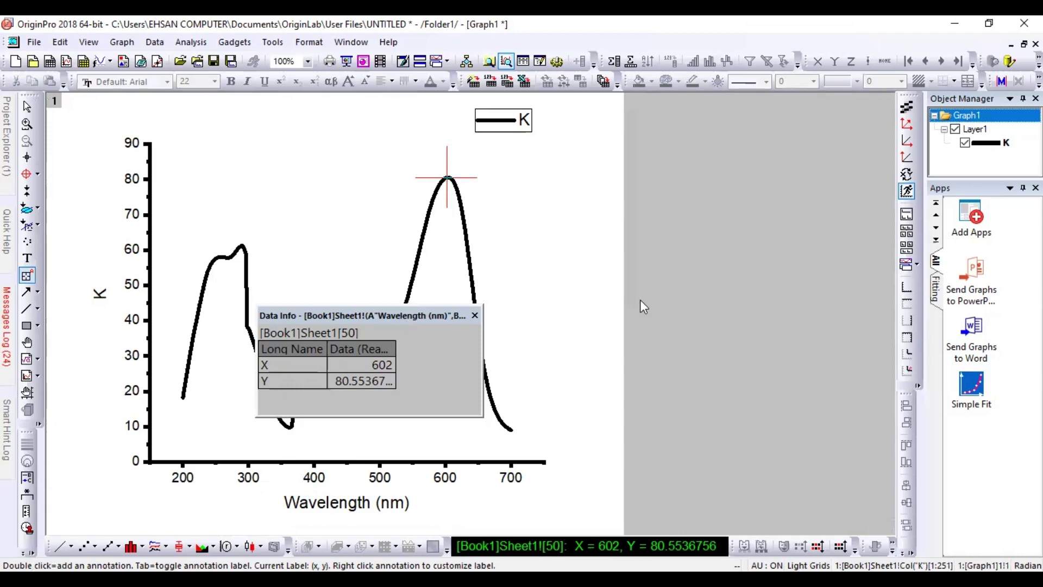
pyautogui.click(740, 294)
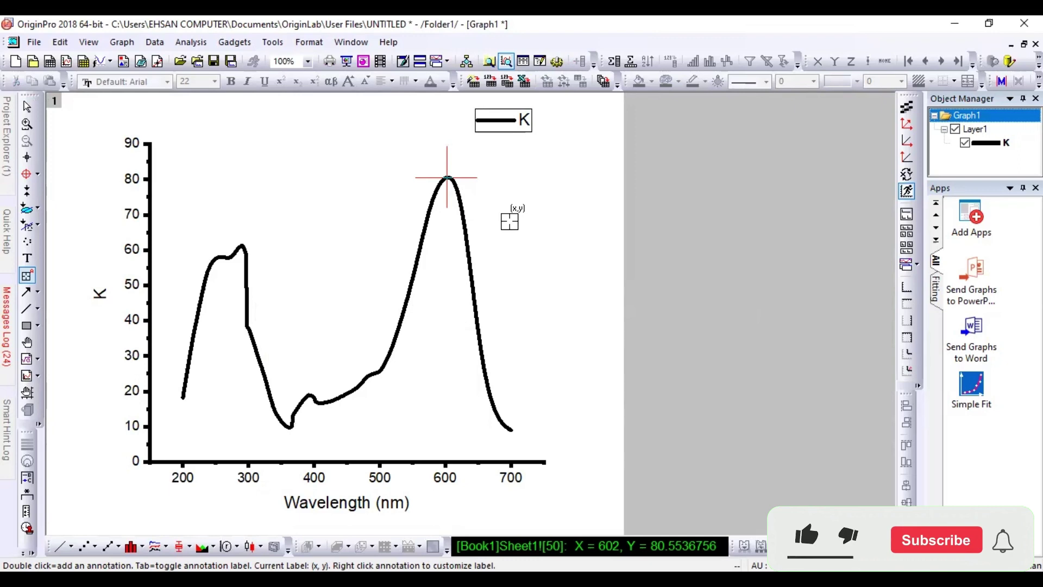